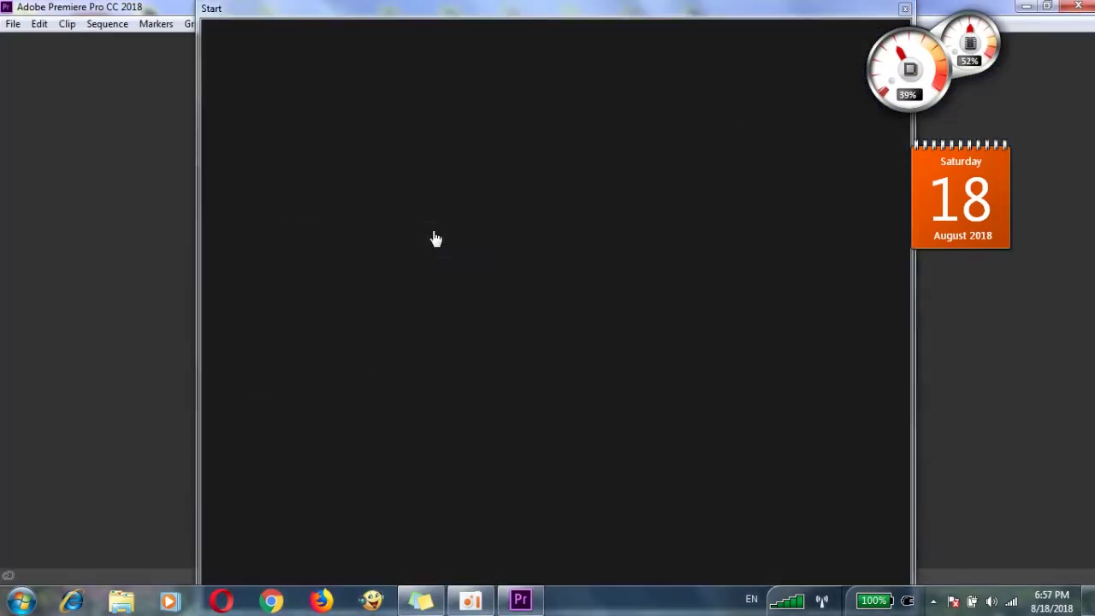
# Bring the Premiere Pro window to the front to show the Start screen's recent projects
pyautogui.click(505, 13)
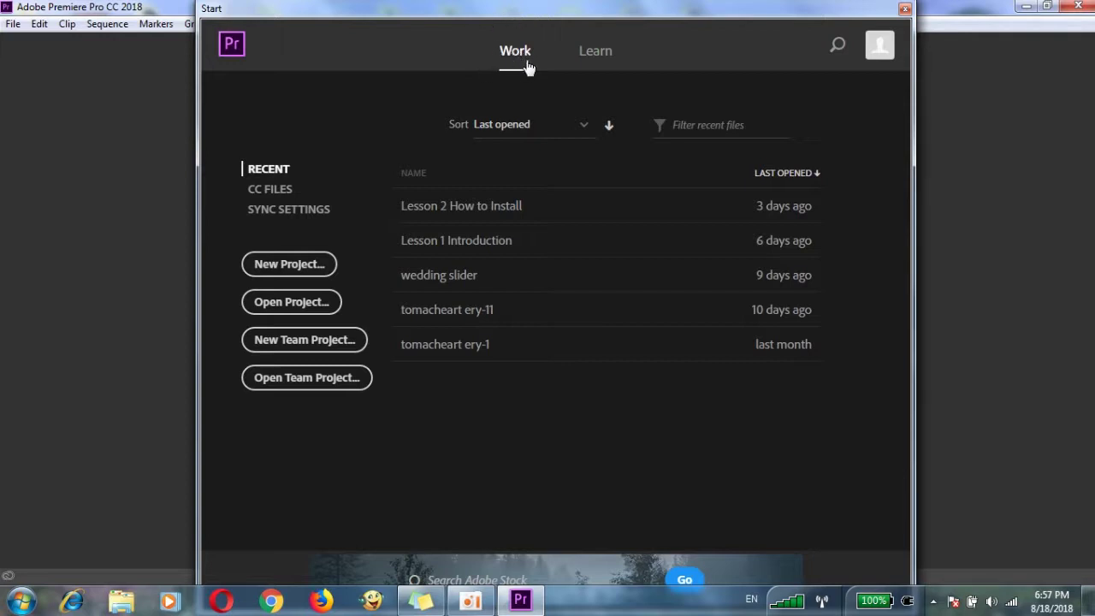
pyautogui.click(588, 53)
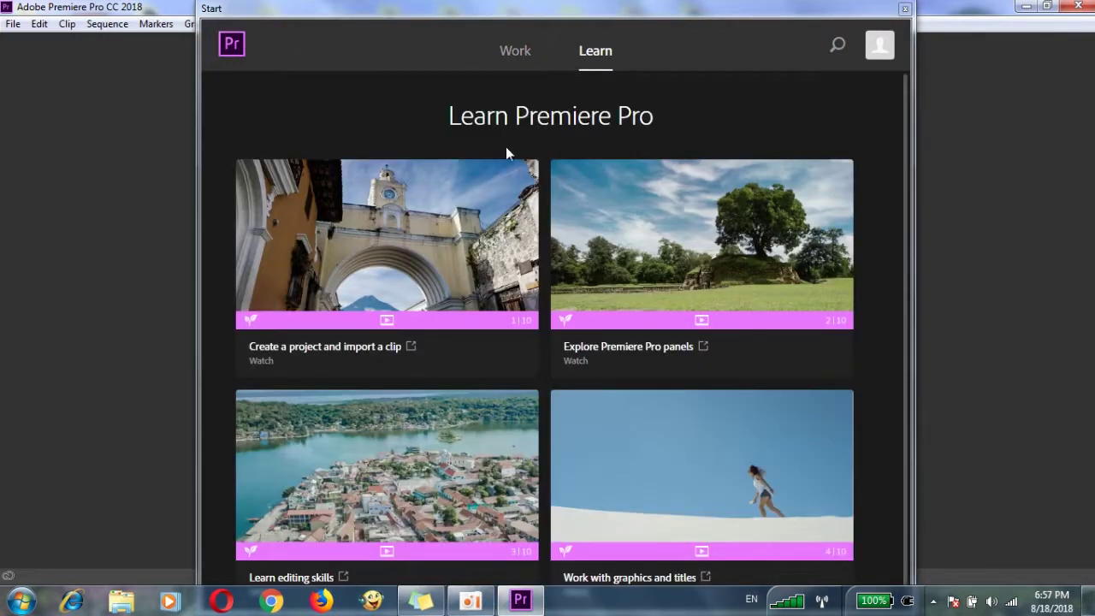
pyautogui.scroll(-1, 479, 292)
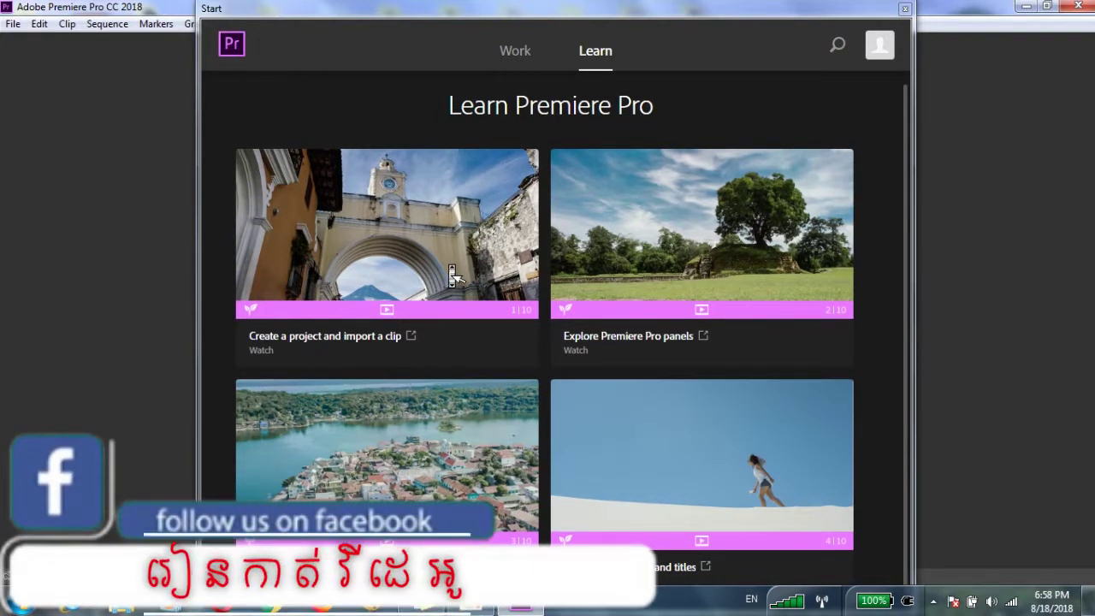
pyautogui.scroll(1, 487, 205)
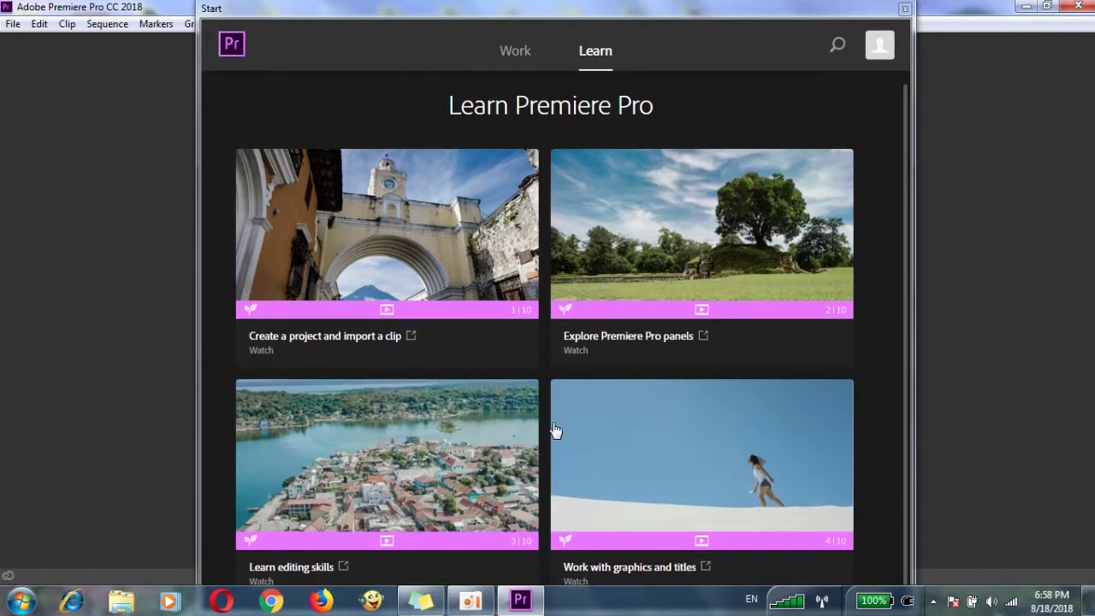
pyautogui.click(557, 345)
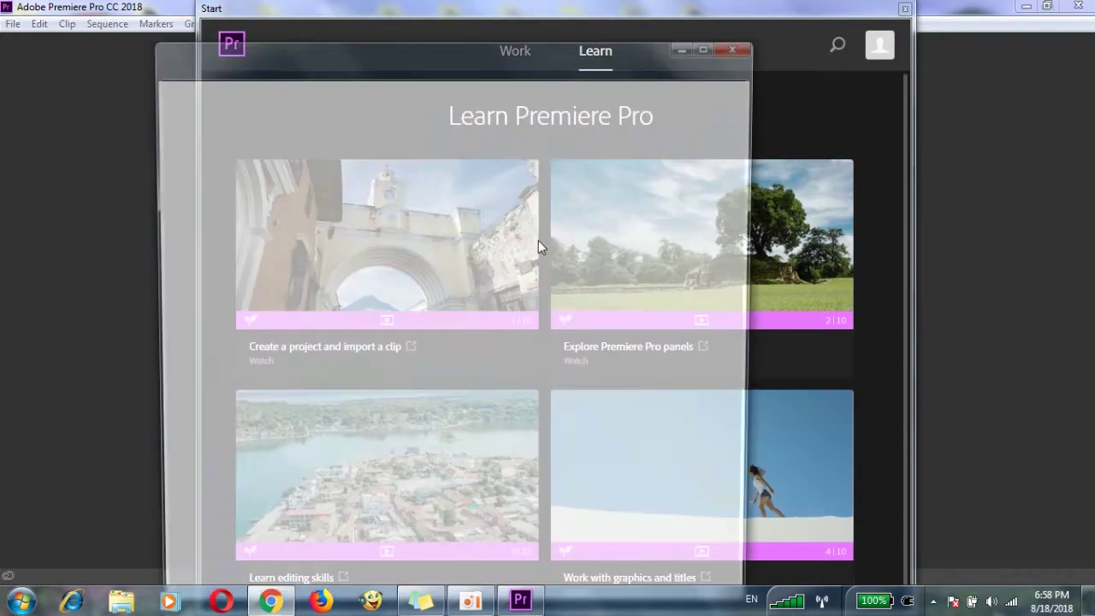
pyautogui.click(739, 46)
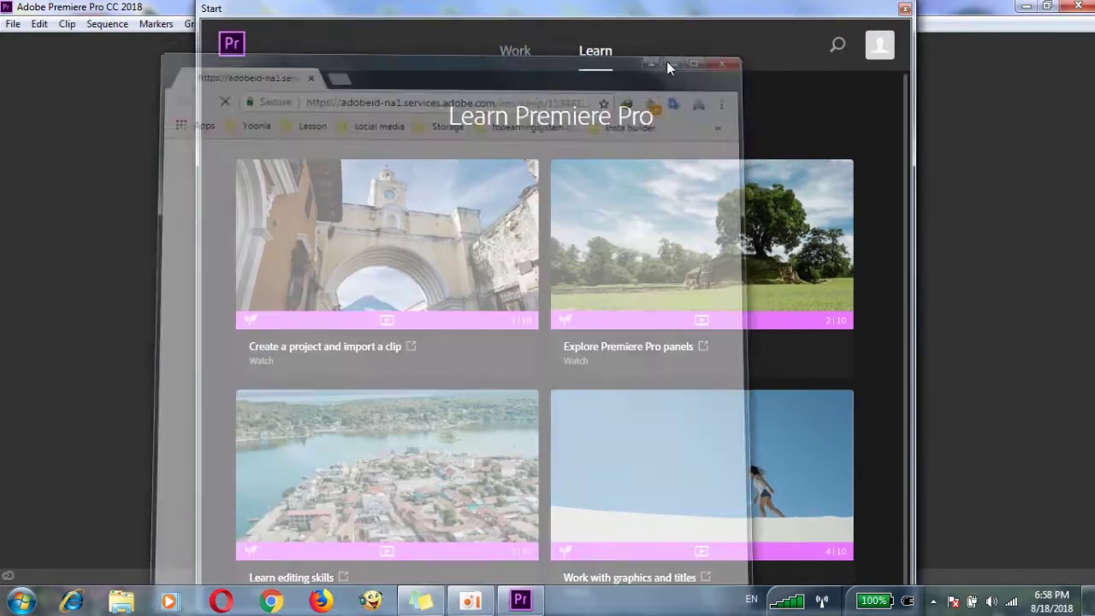
pyautogui.click(509, 53)
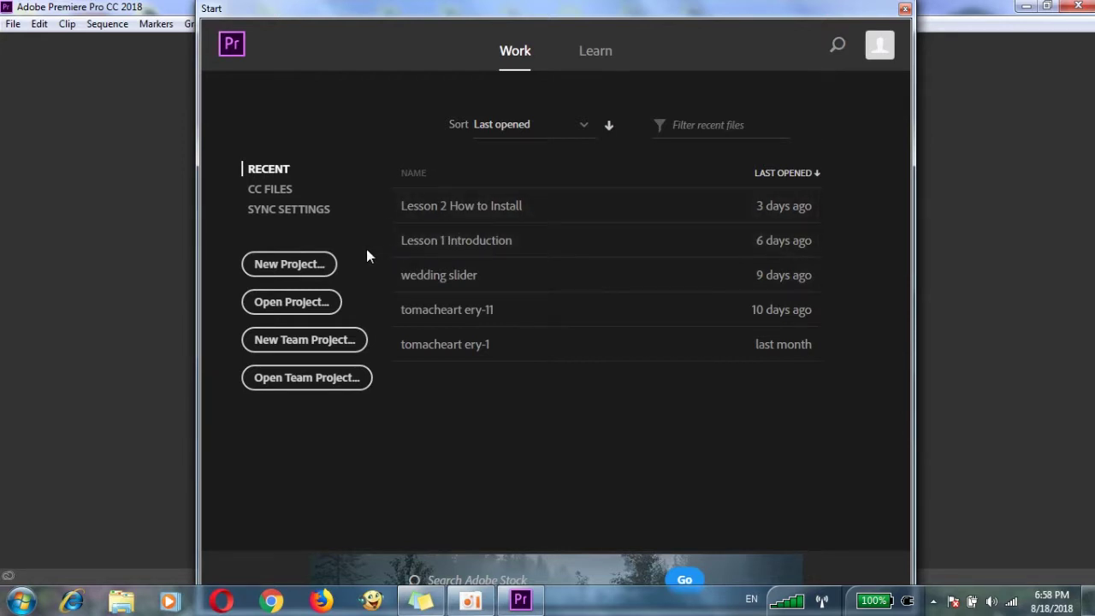
pyautogui.click(295, 262)
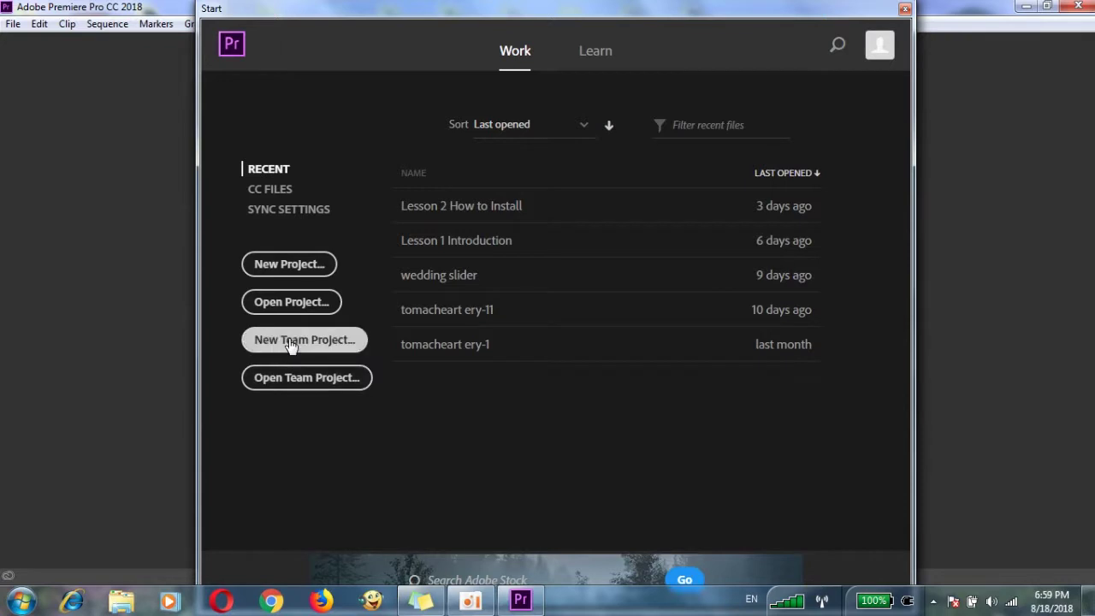
pyautogui.click(283, 275)
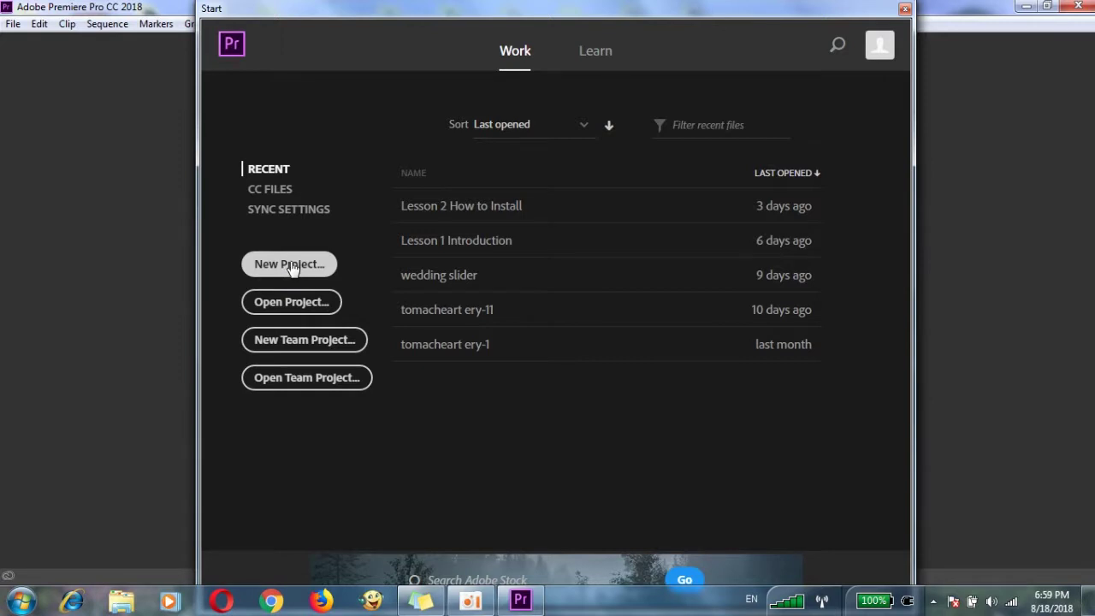
# Start a new project named 'Introdution to Prmeiere pro cc2018' and browse for its location
pyautogui.click(292, 266)
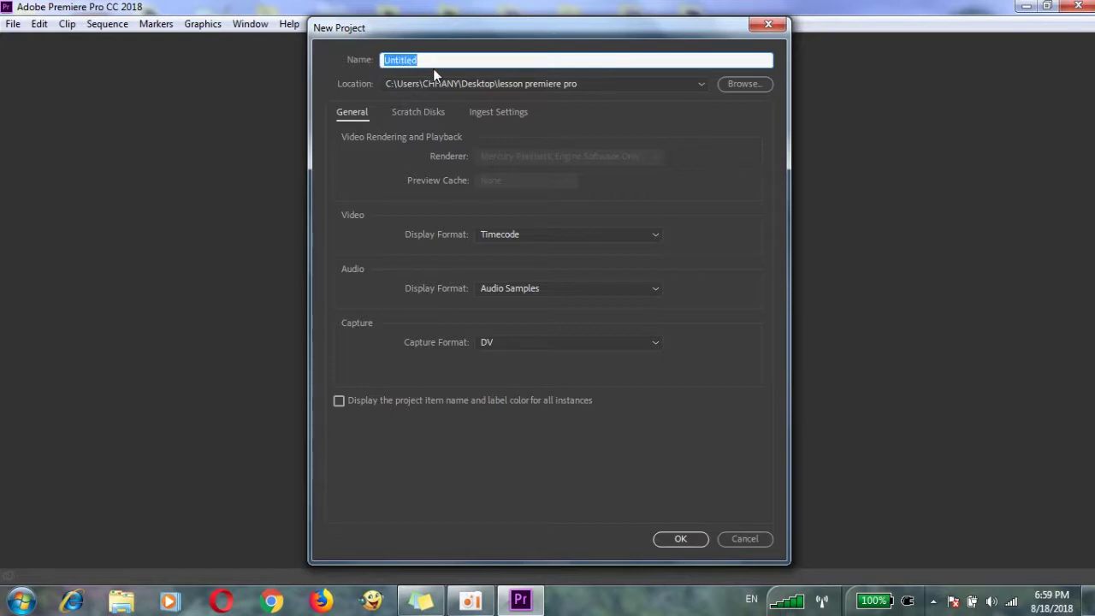
pyautogui.press('BackSpace')
pyautogui.write('In')
pyautogui.write('trod')
pyautogui.write('ution')
pyautogui.write('ir')
pyautogui.write('ere ')
pyautogui.write('pro')
pyautogui.press('BackSpace')
pyautogui.write('cc2018')
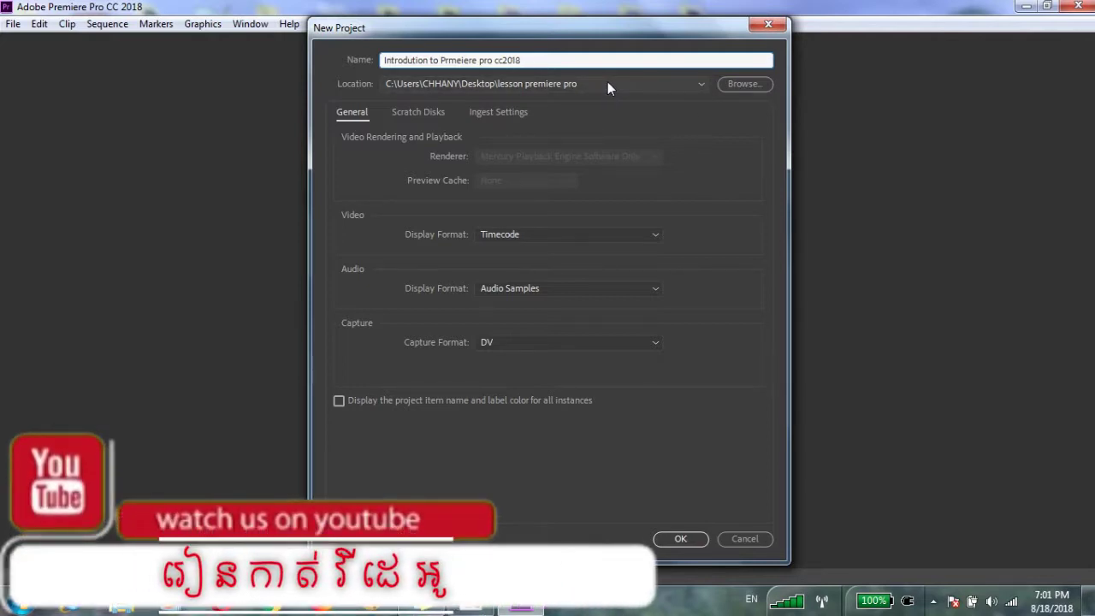
pyautogui.click(739, 83)
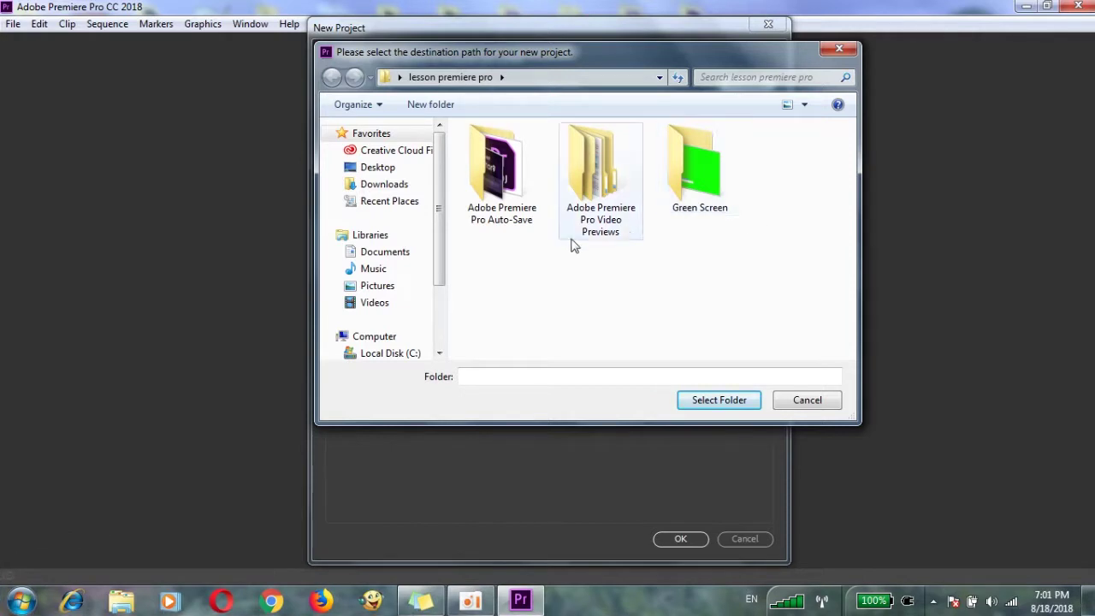
# Navigate to the lesson premiere pro folder on the Desktop
pyautogui.click(378, 168)
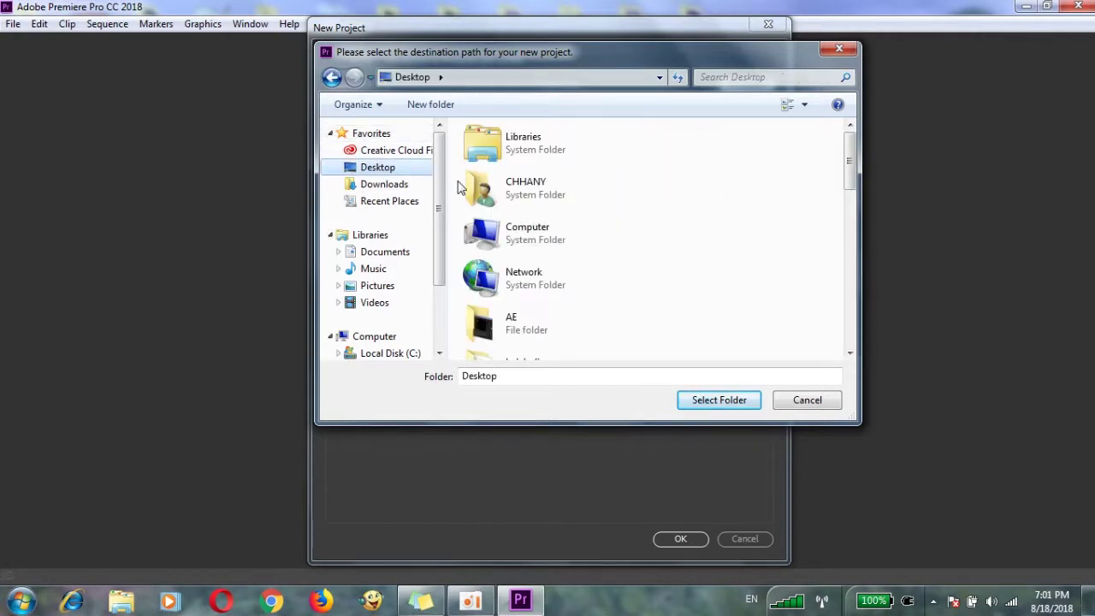
pyautogui.scroll(-5, 776, 204)
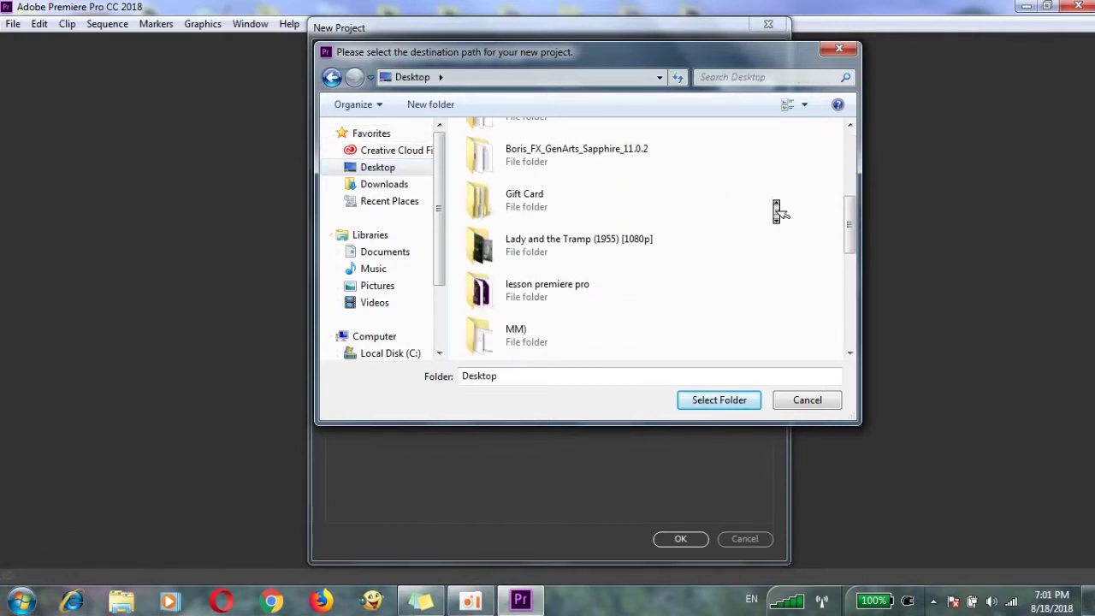
pyautogui.scroll(-5, 775, 206)
pyautogui.scroll(-2, 776, 206)
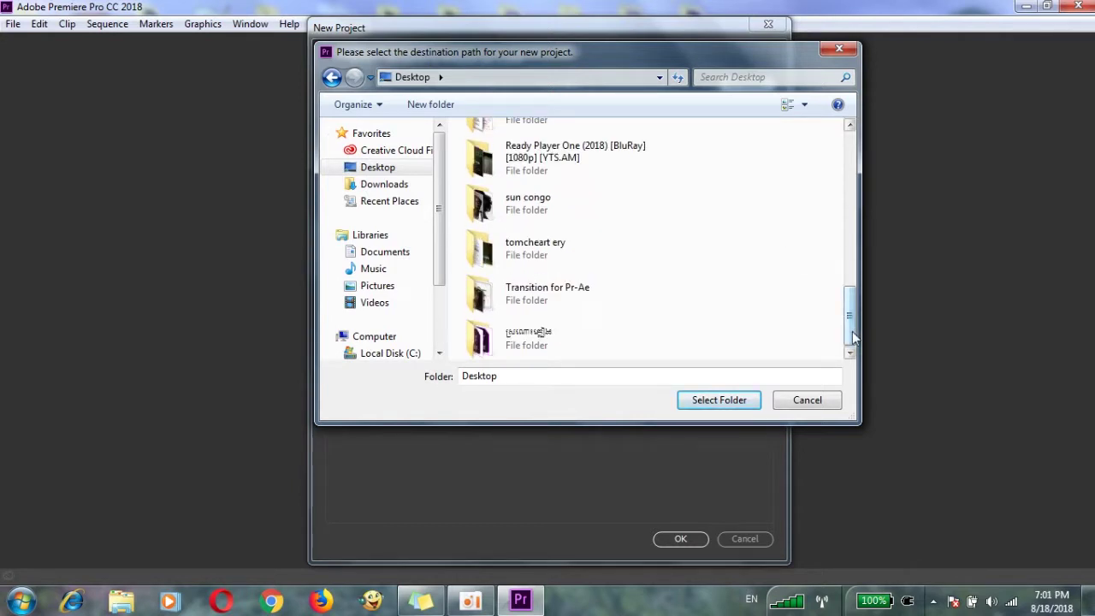
pyautogui.moveTo(850, 338); pyautogui.dragTo(853, 293)
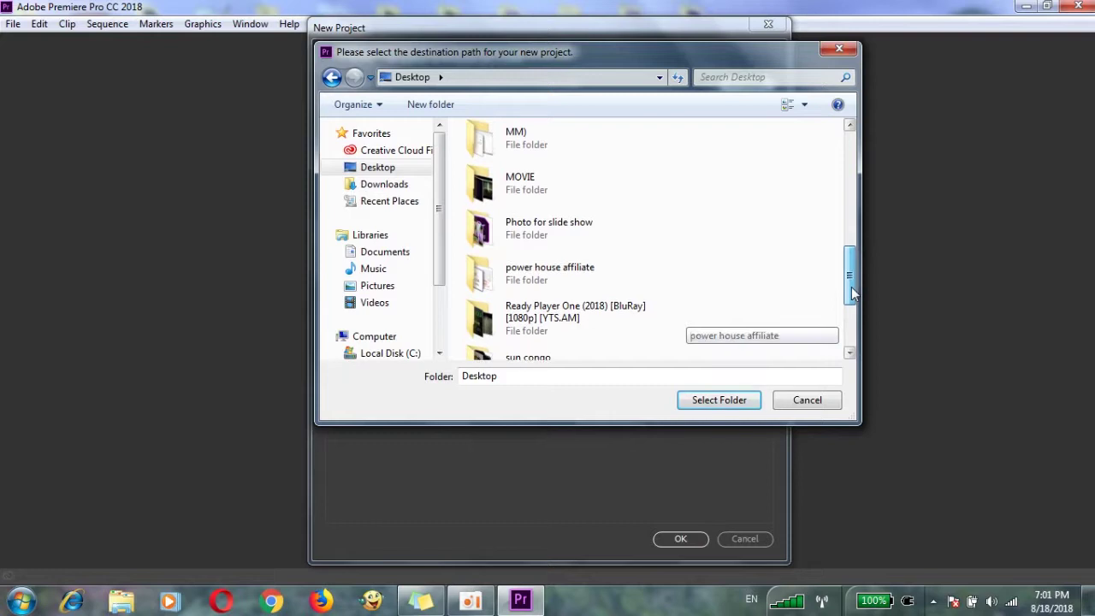
pyautogui.scroll(1, 560, 196)
pyautogui.doubleClick(560, 195)
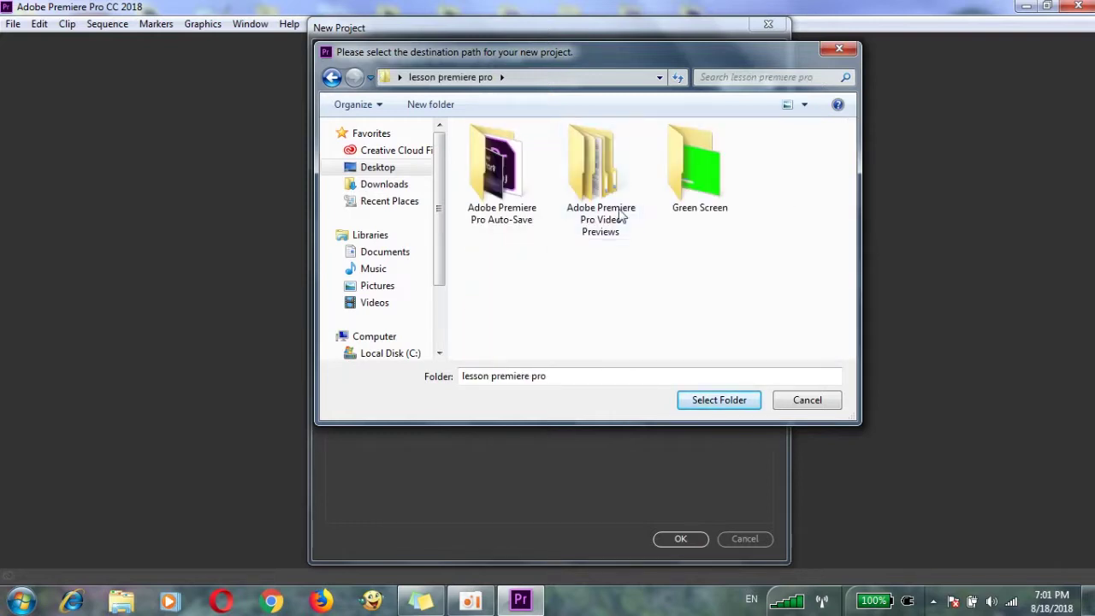
# Create a 'Lesson1- Introduction' folder there and select it as the project location
pyautogui.rightClick(757, 288)
pyautogui.moveTo(728, 443)
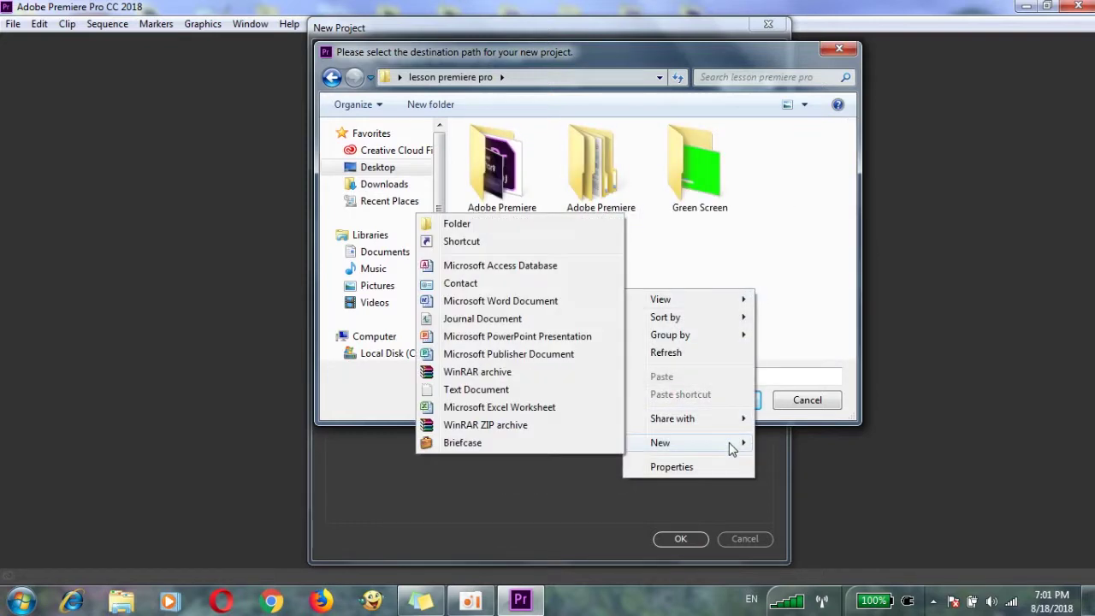
pyautogui.click(470, 226)
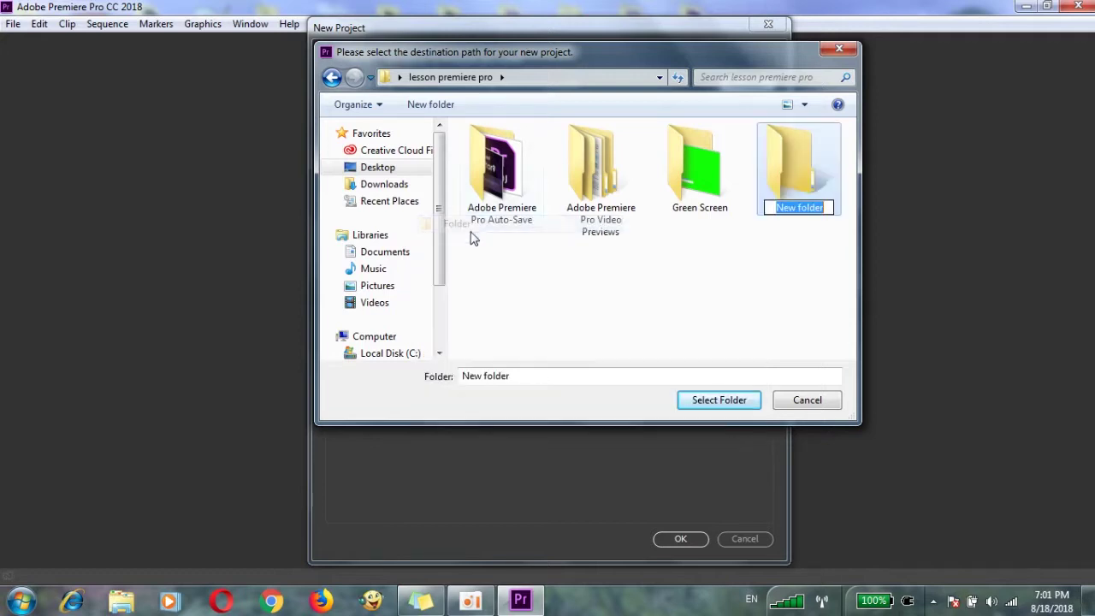
pyautogui.write('L')
pyautogui.write('on 1 Introduction')
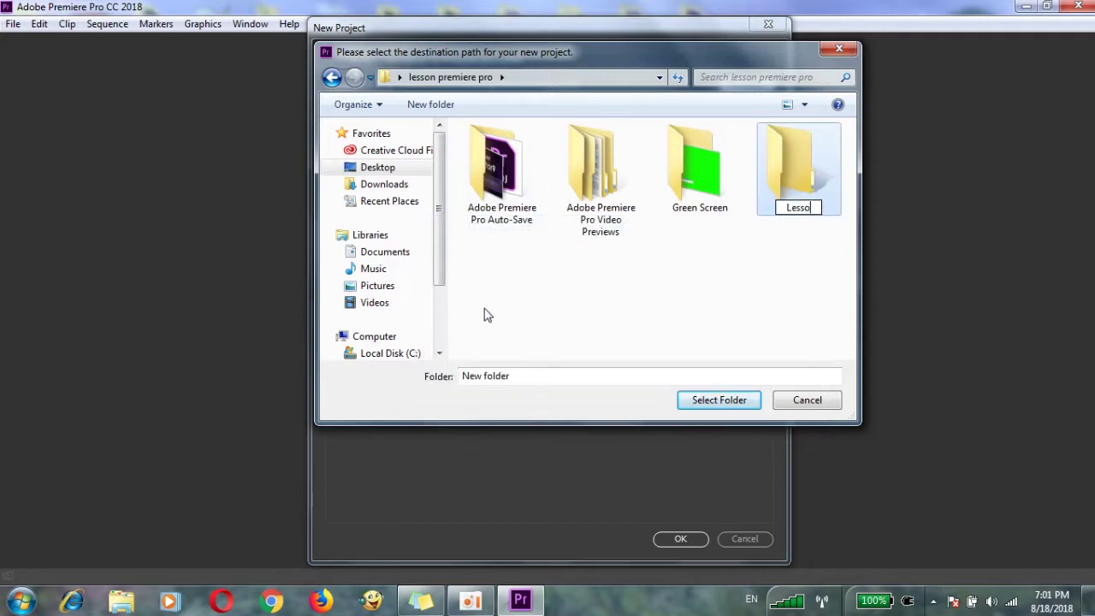
pyautogui.click(484, 316)
pyautogui.doubleClick(788, 186)
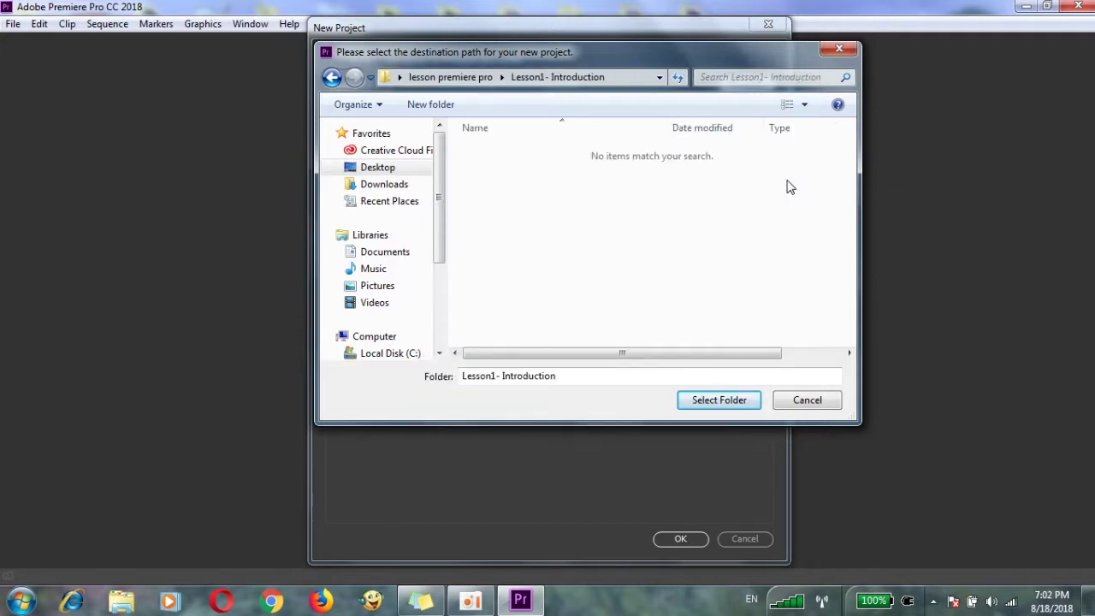
pyautogui.click(715, 402)
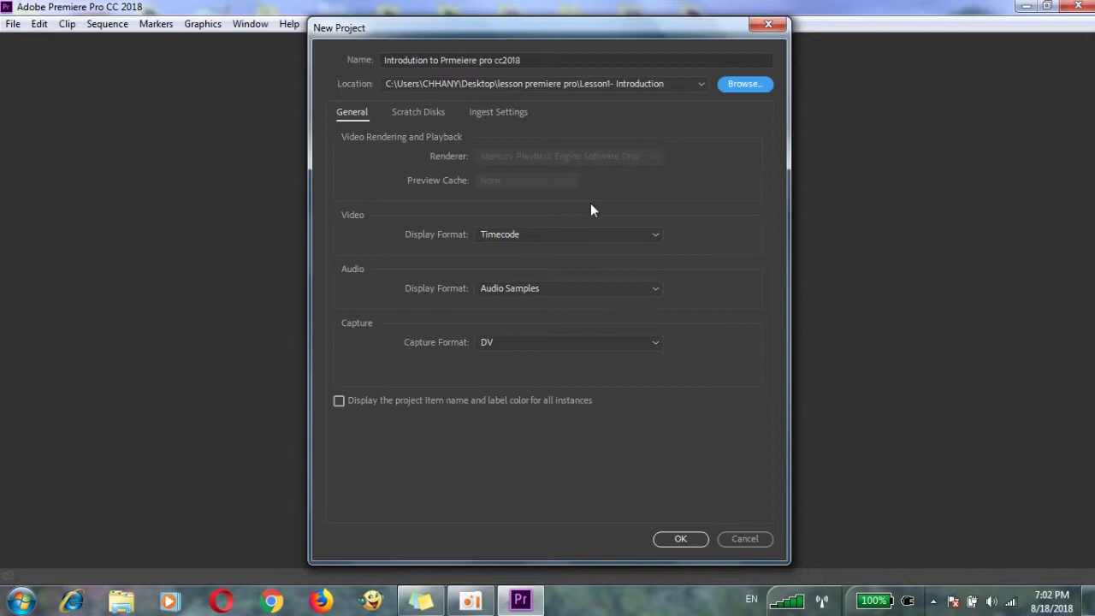
# Keep Timecode, Audio Samples and DV defaults, create the project, then minimize Premiere
pyautogui.click(649, 233)
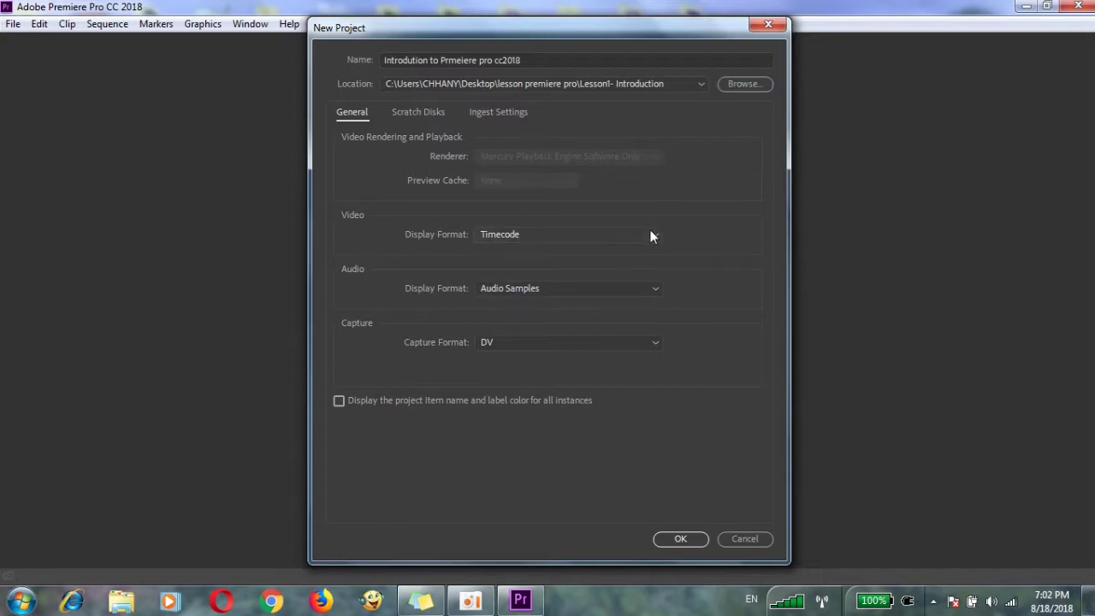
pyautogui.click(650, 232)
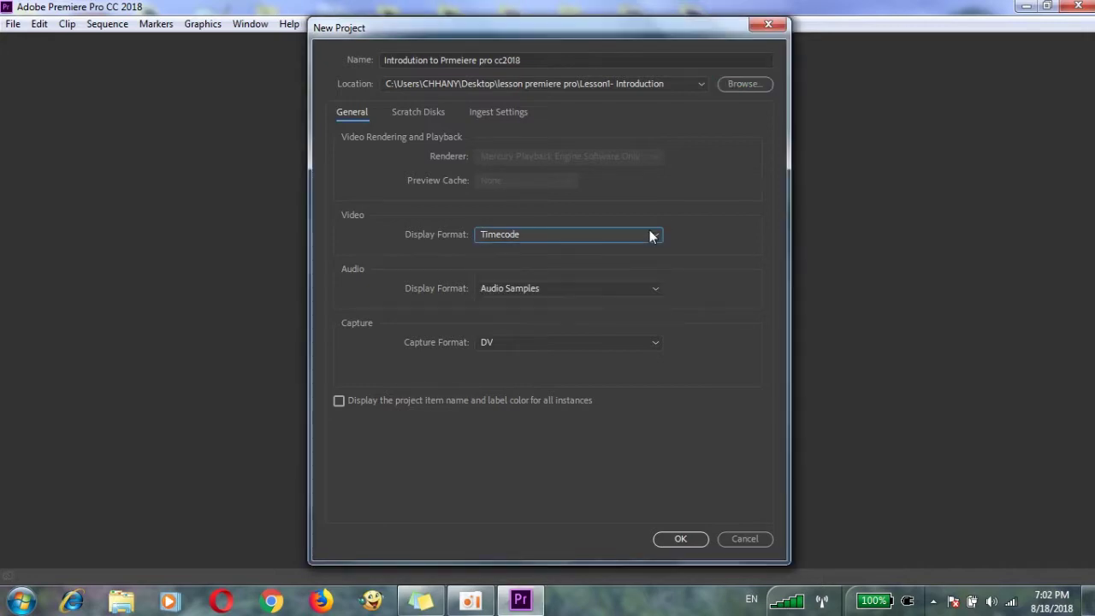
pyautogui.click(629, 289)
pyautogui.click(628, 289)
pyautogui.click(622, 342)
pyautogui.click(621, 345)
pyautogui.click(681, 540)
pyautogui.click(676, 541)
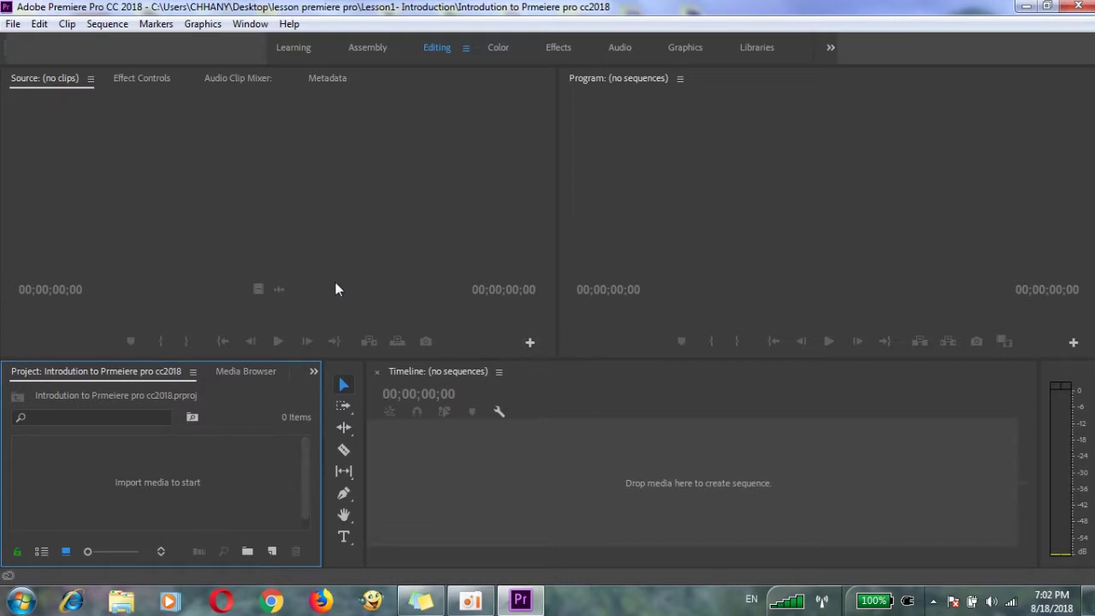
pyautogui.click(1021, 7)
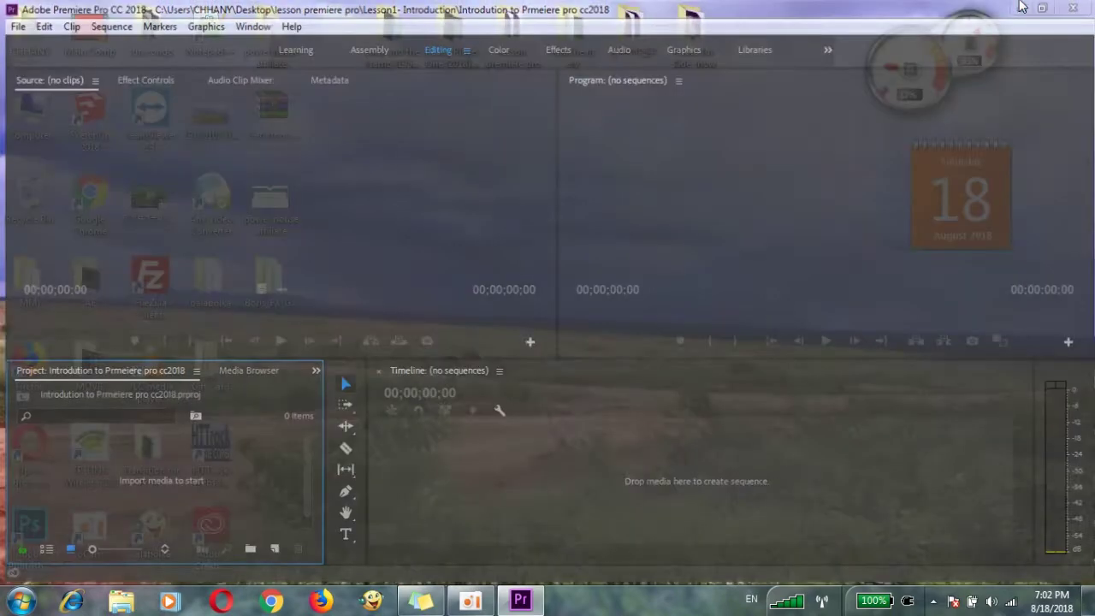
# Refresh the desktop and confirm Lesson1- Introduction in lesson premiere pro holds the project file
pyautogui.rightClick(744, 143)
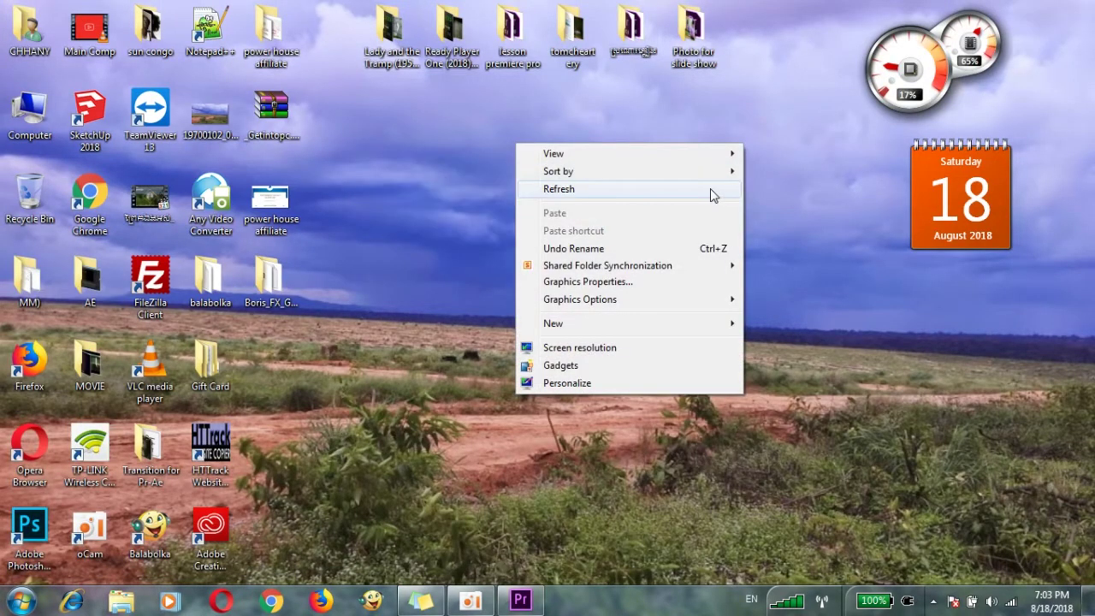
pyautogui.click(714, 194)
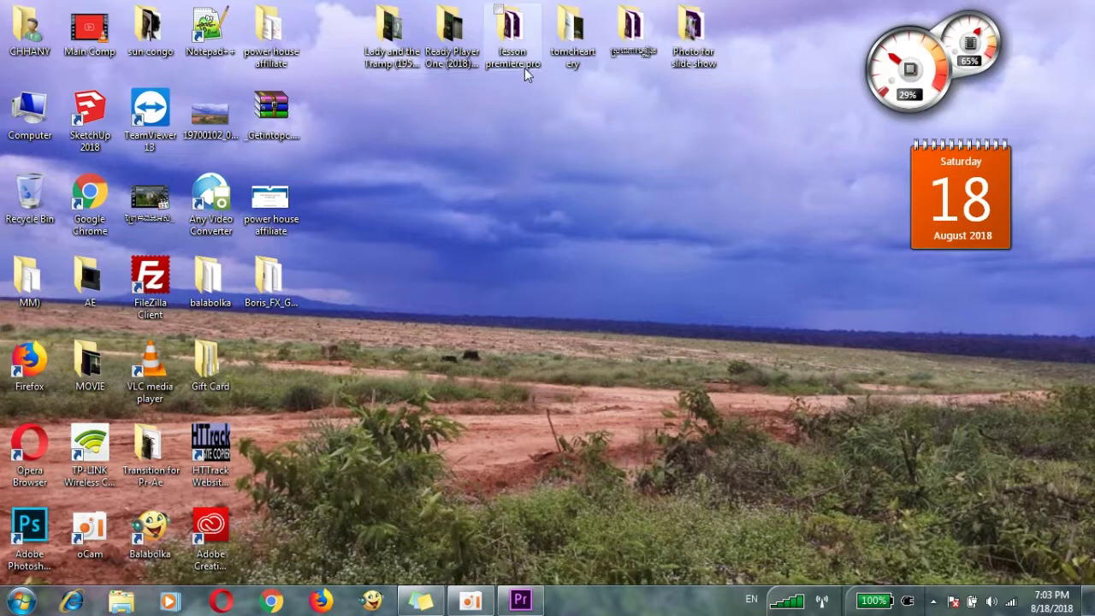
pyautogui.doubleClick(510, 34)
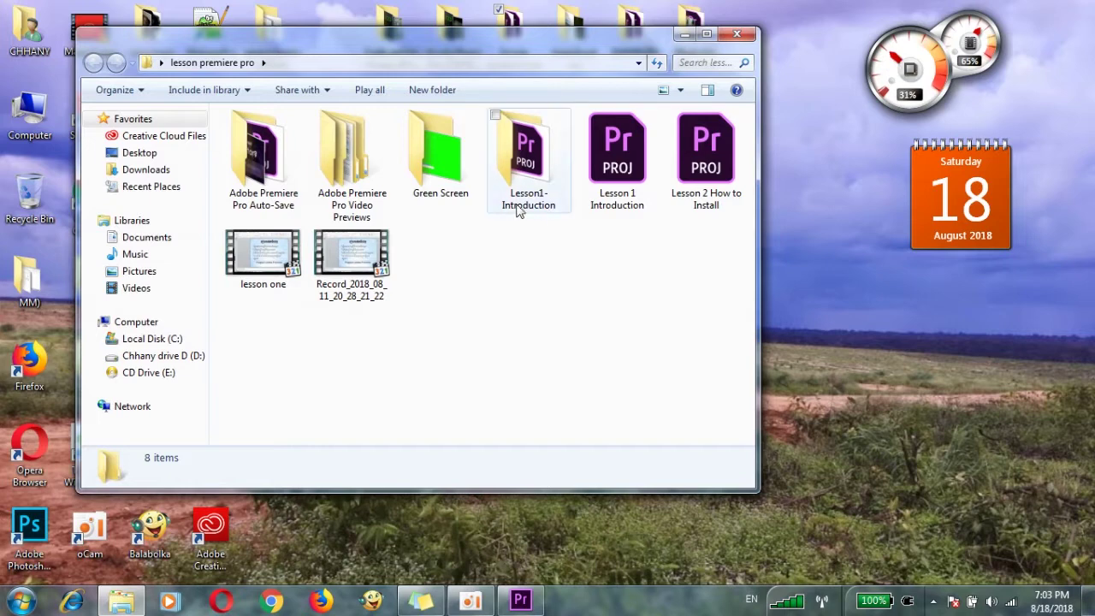
pyautogui.doubleClick(538, 188)
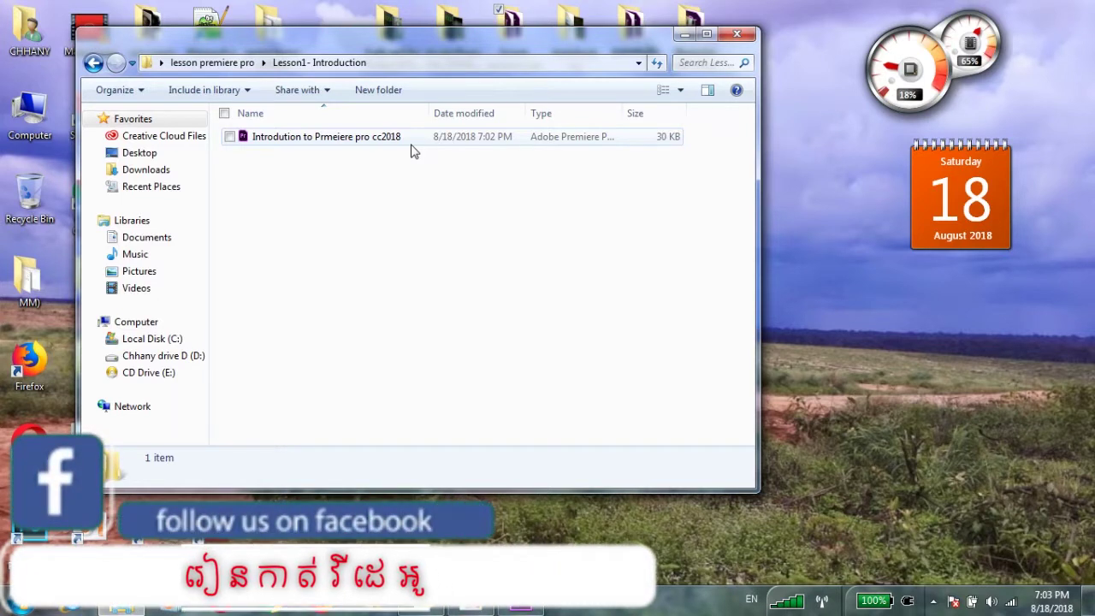
pyautogui.click(93, 62)
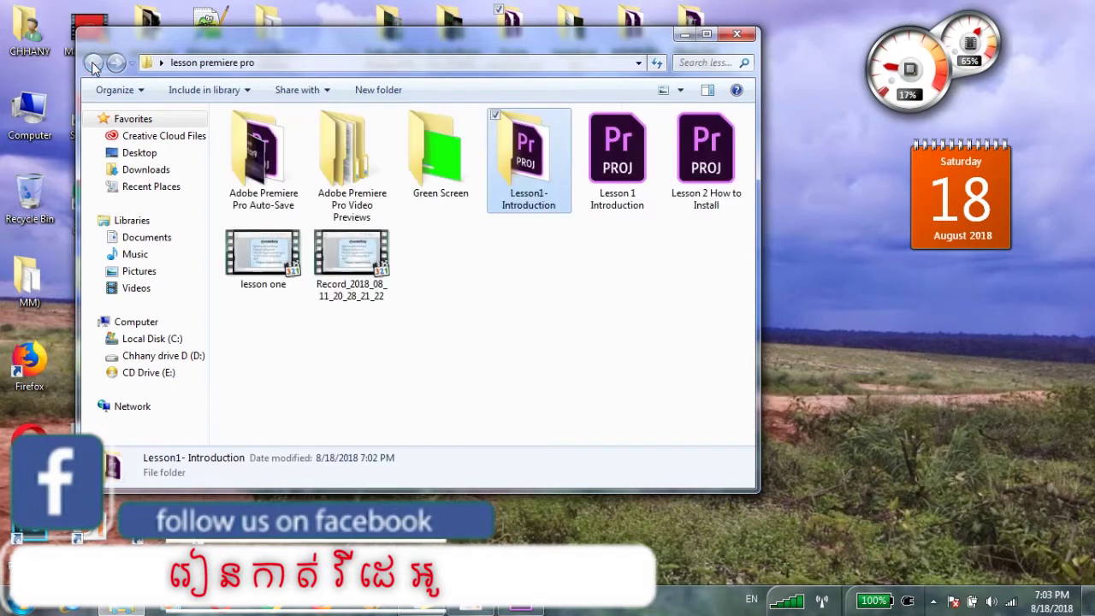
# Recheck the Lesson1- Introduction folder, reposition the window, and return to lesson premiere pro
pyautogui.click(274, 176)
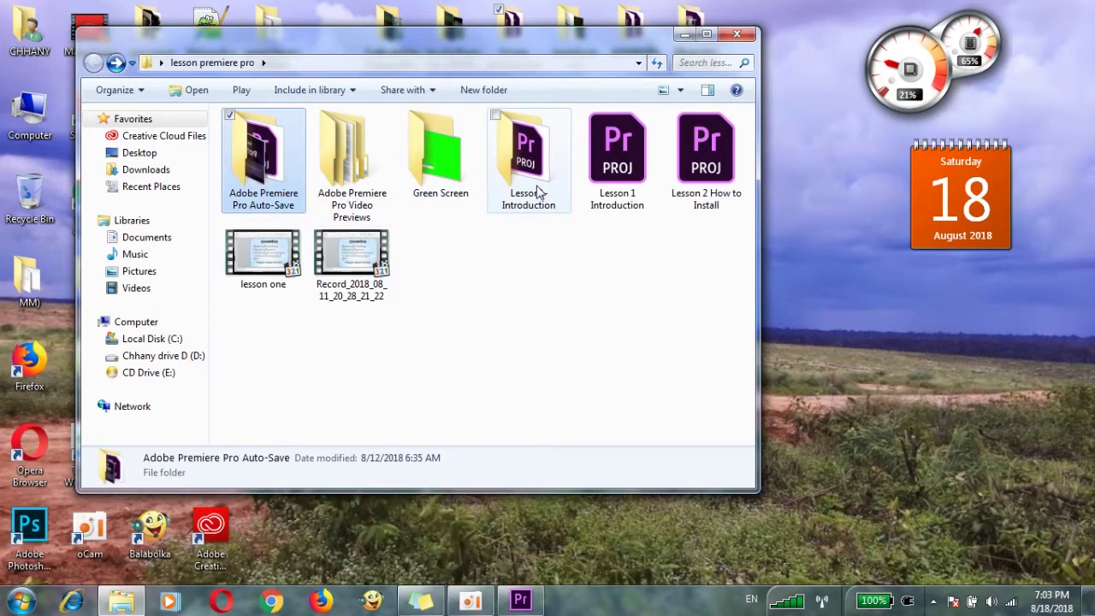
pyautogui.moveTo(539, 193)
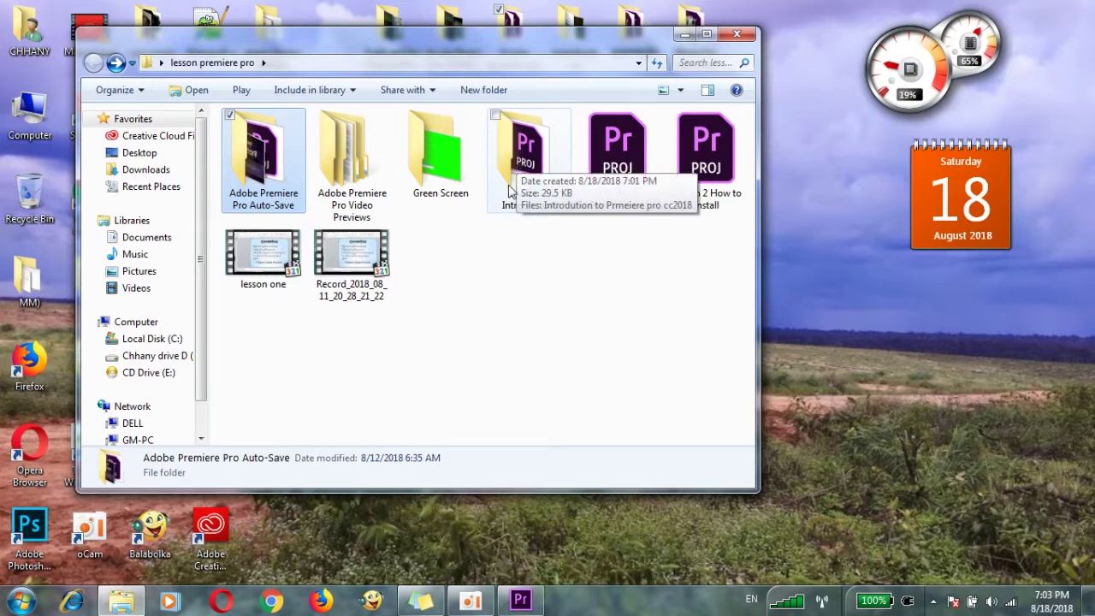
pyautogui.doubleClick(523, 159)
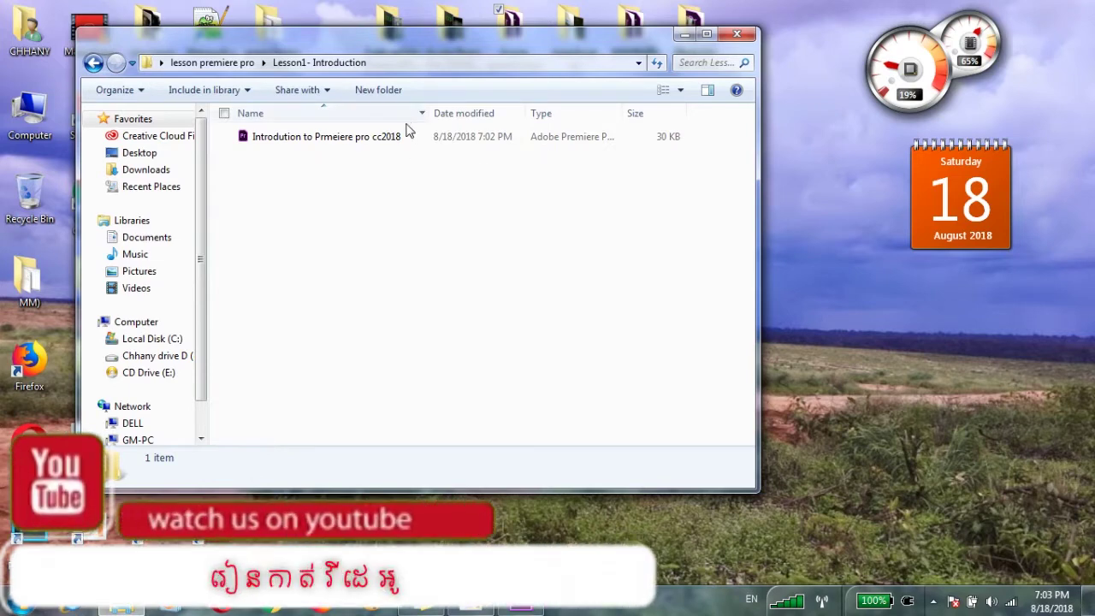
pyautogui.moveTo(403, 46)
pyautogui.mouseDown()
pyautogui.moveTo(546, 107)
pyautogui.moveTo(528, 111)
pyautogui.mouseUp()
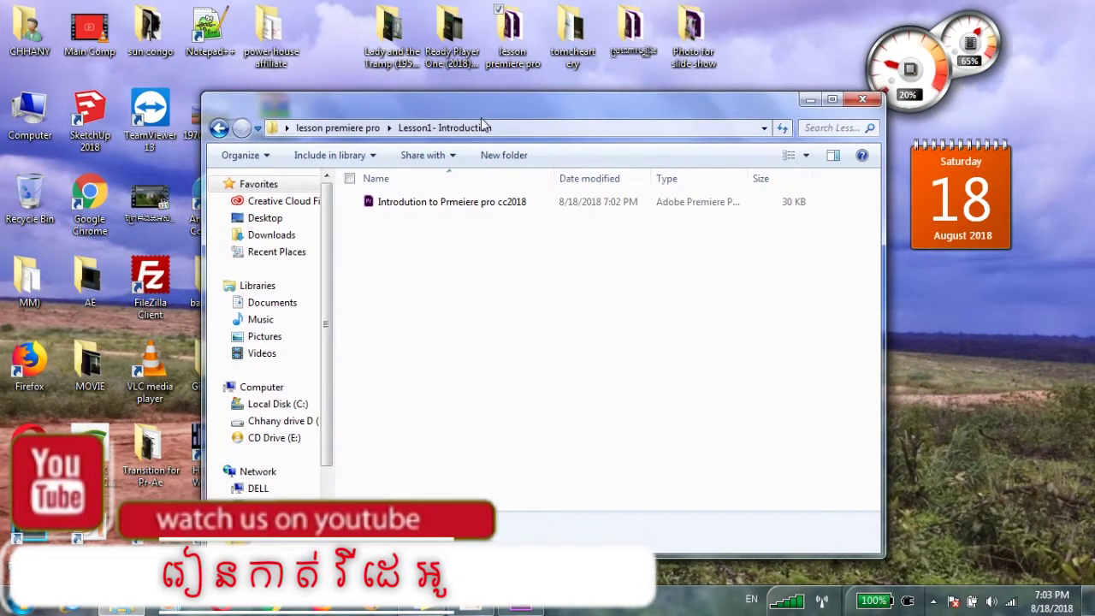
pyautogui.click(219, 128)
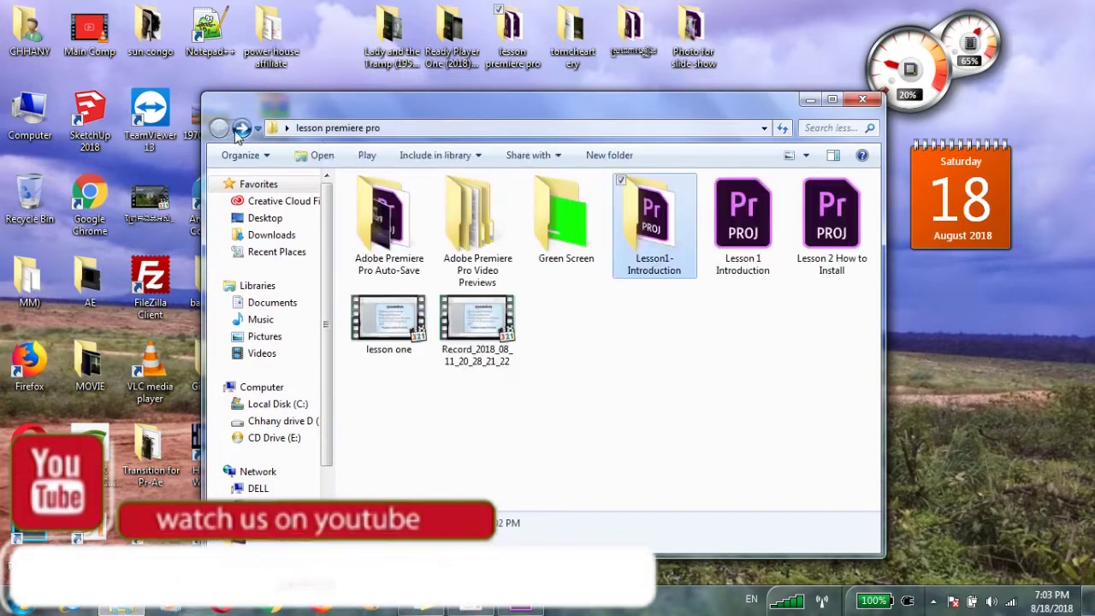
# Copy the Social Lower Thirds Green Screen video and open Lesson1- Introduction to paste it
pyautogui.doubleClick(564, 213)
pyautogui.rightClick(423, 218)
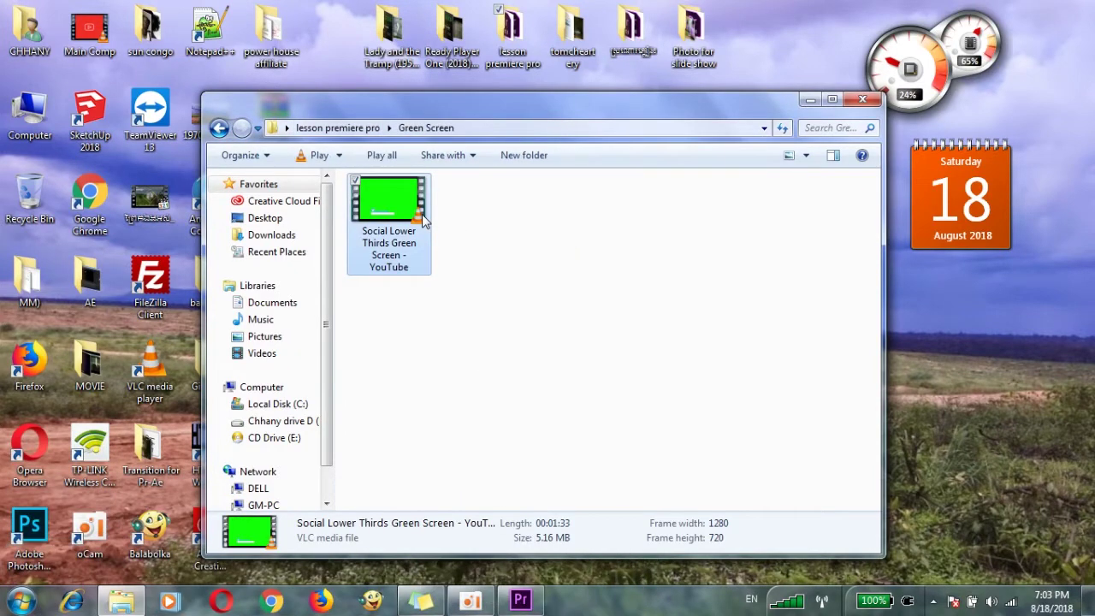
pyautogui.click(336, 496)
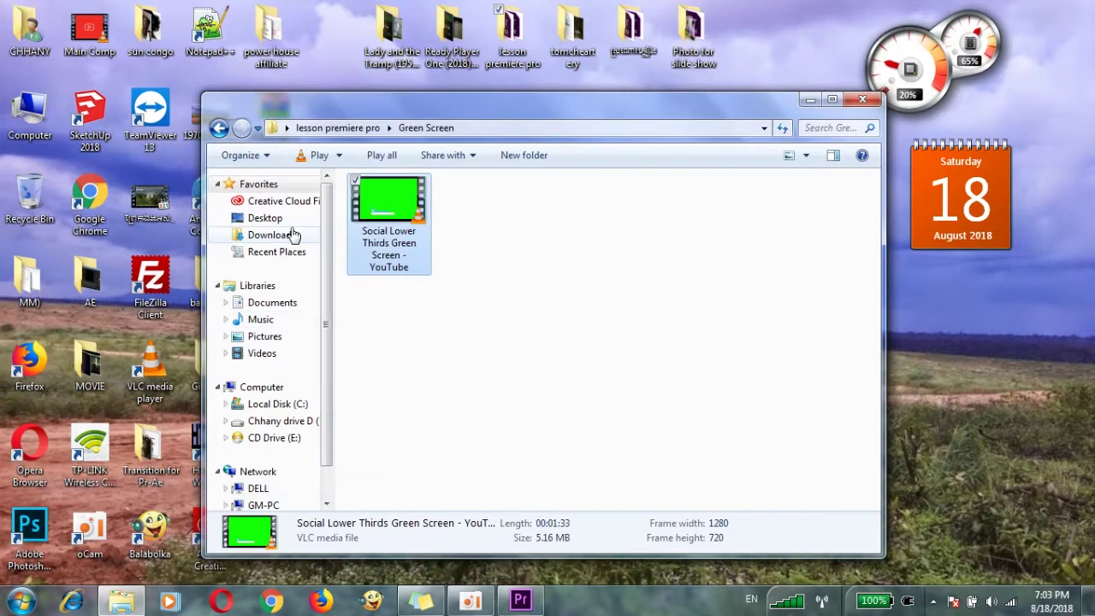
pyautogui.click(220, 128)
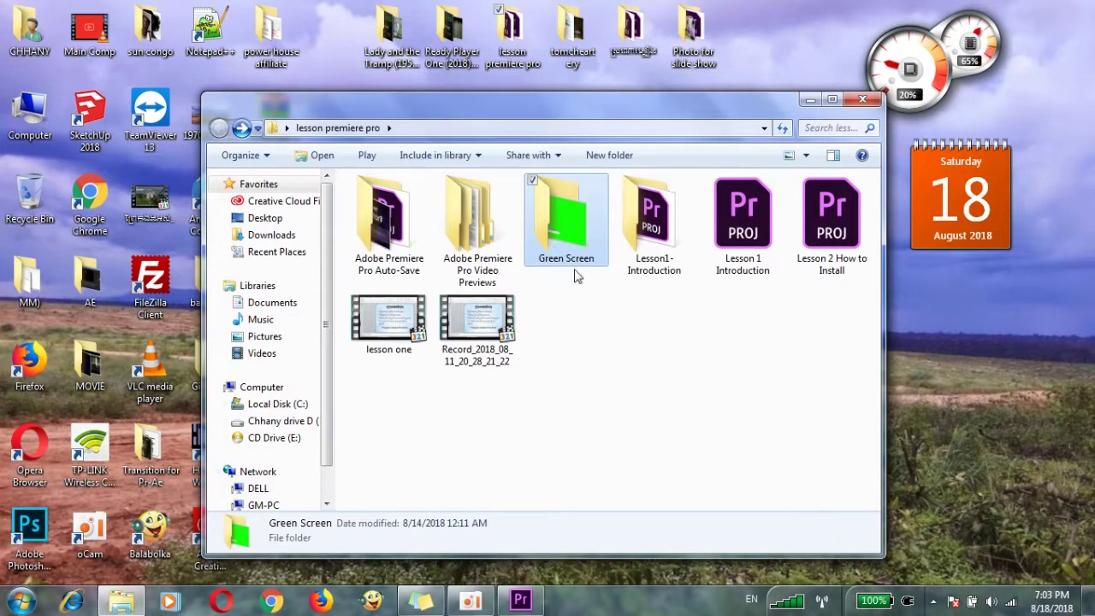
pyautogui.doubleClick(675, 243)
pyautogui.rightClick(585, 348)
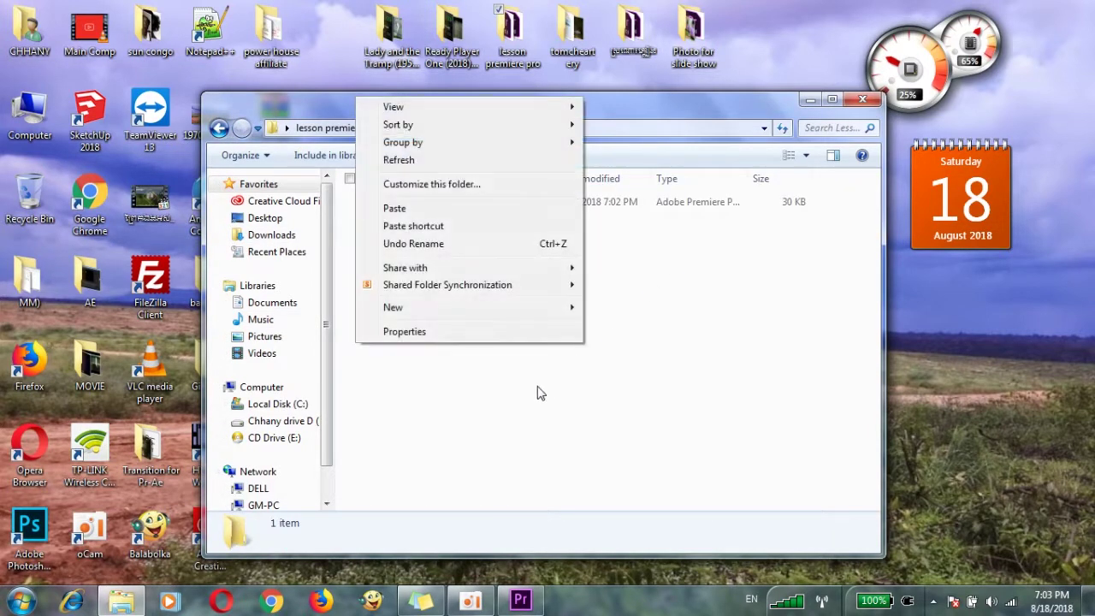
# Paste the green screen video and the Main Comp video into Lesson1- Introduction
pyautogui.click(459, 217)
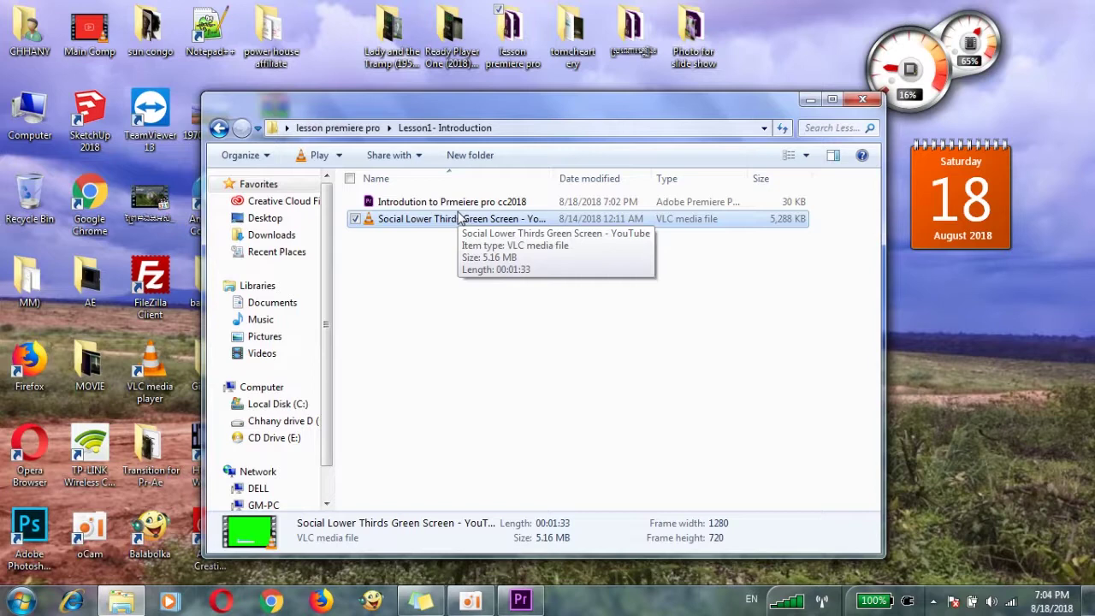
pyautogui.hotkey('ctrl', 'v')
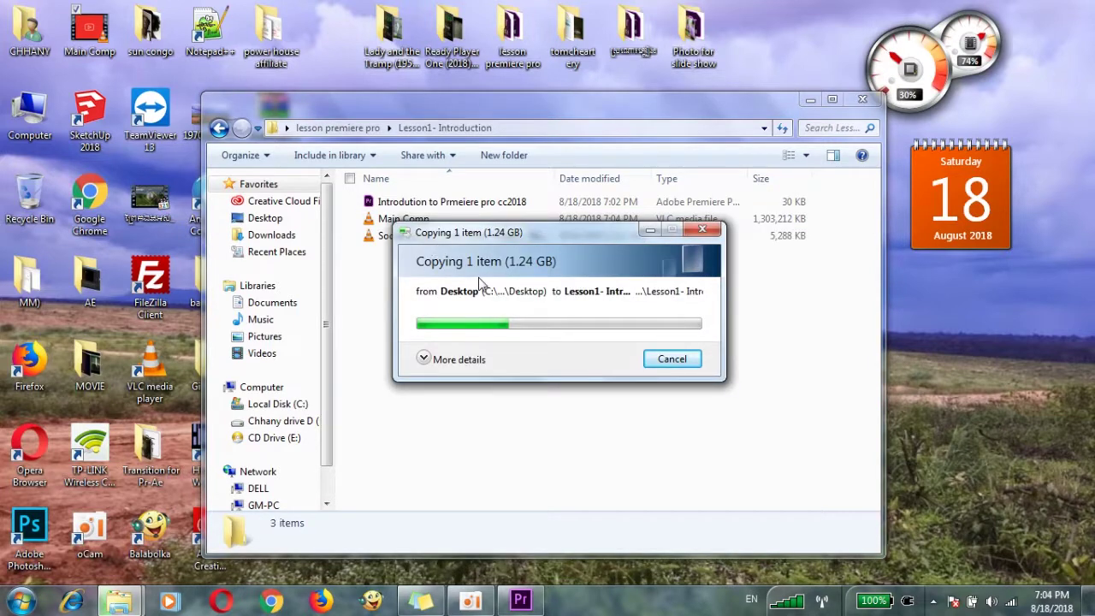